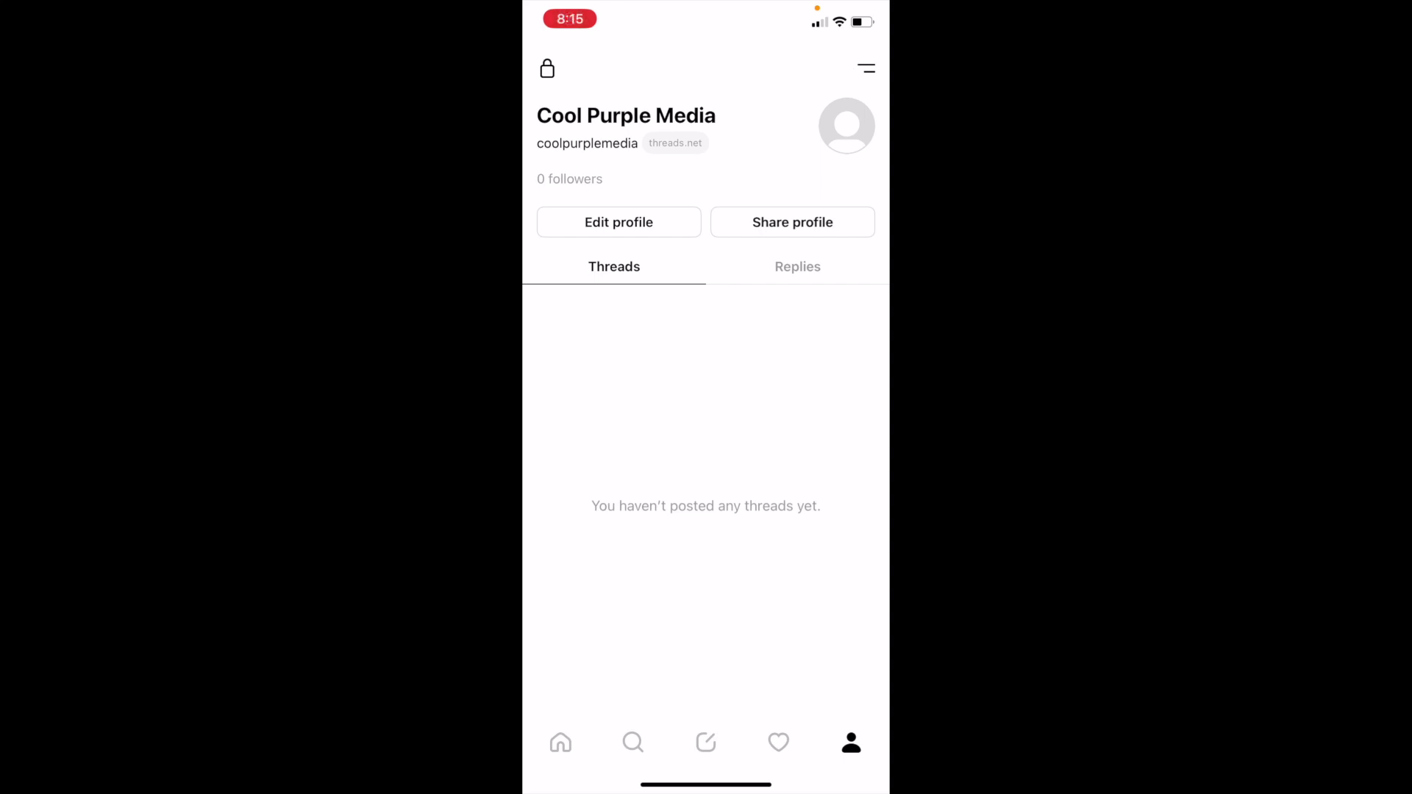
# Step: Find Spotify through Search and open its first post about scrolling on Threads
pyautogui.click(633, 742)
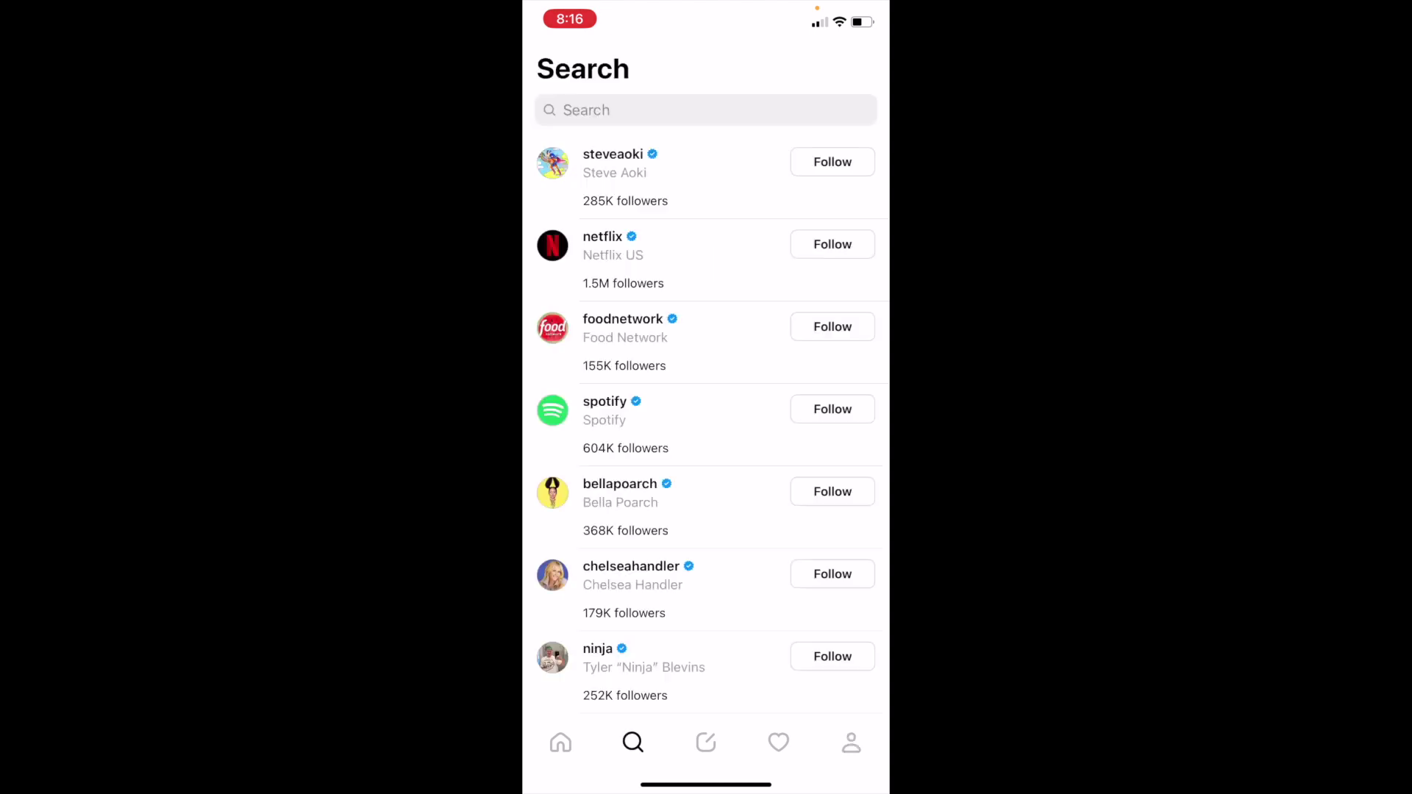
pyautogui.scroll(-3, 706, 441)
pyautogui.scroll(-2, 707, 442)
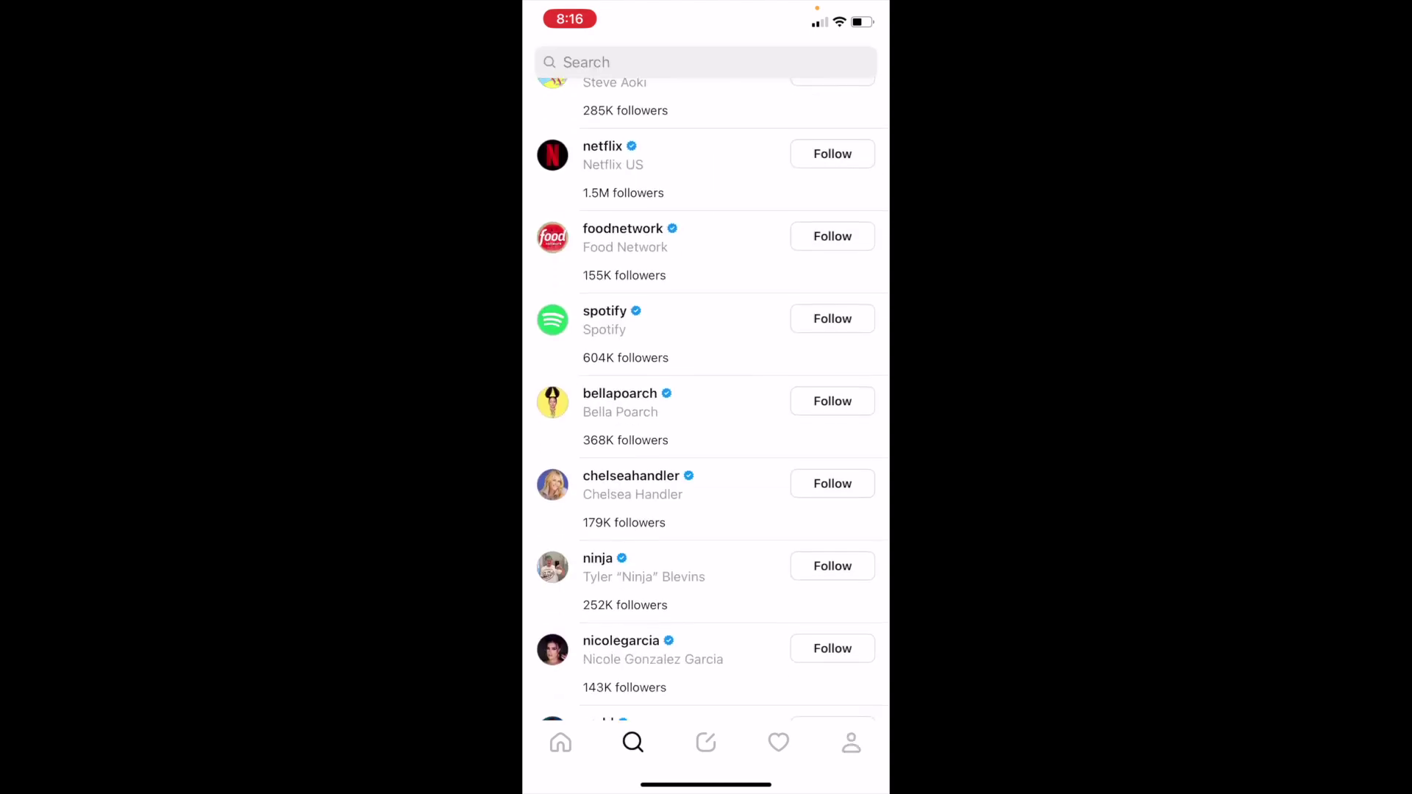
pyautogui.click(605, 319)
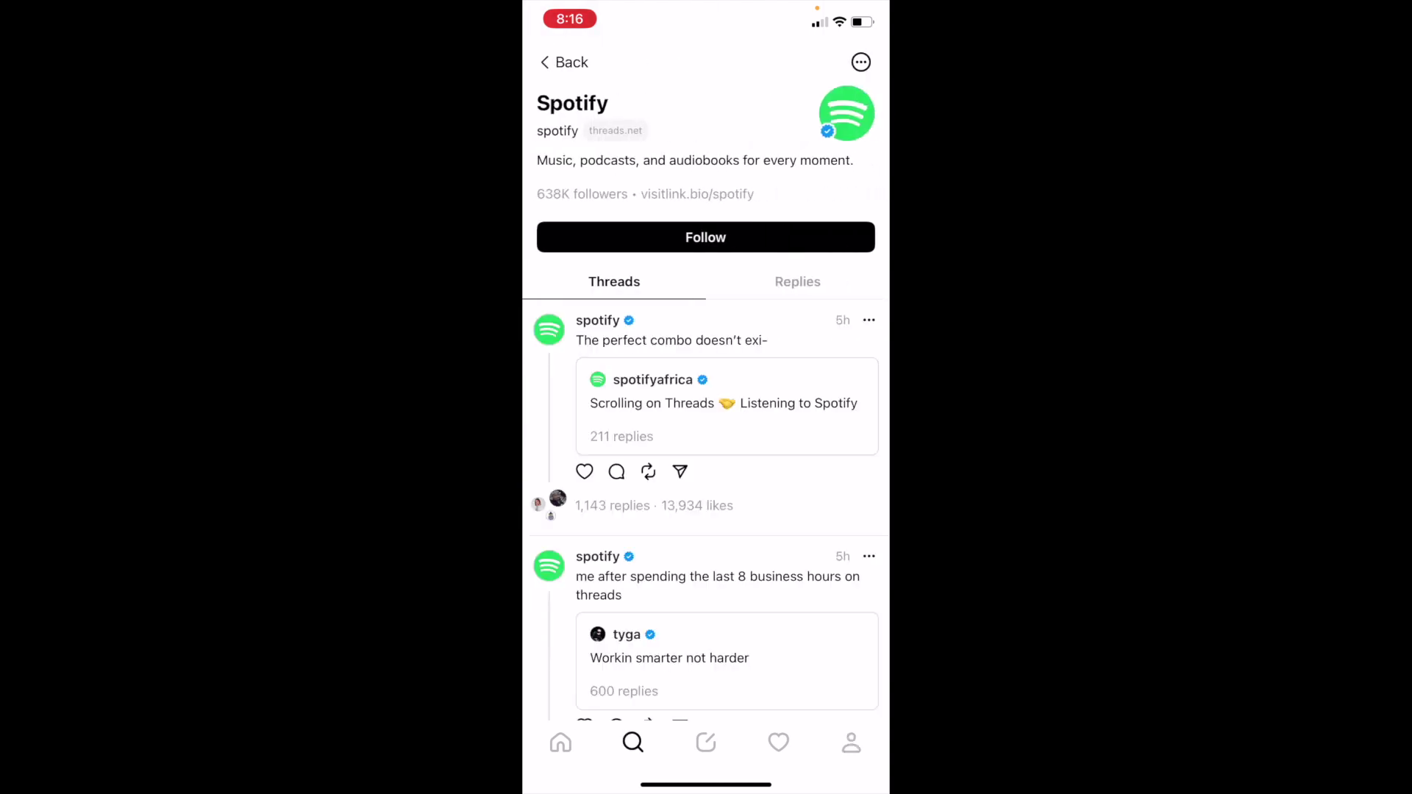
pyautogui.click(671, 341)
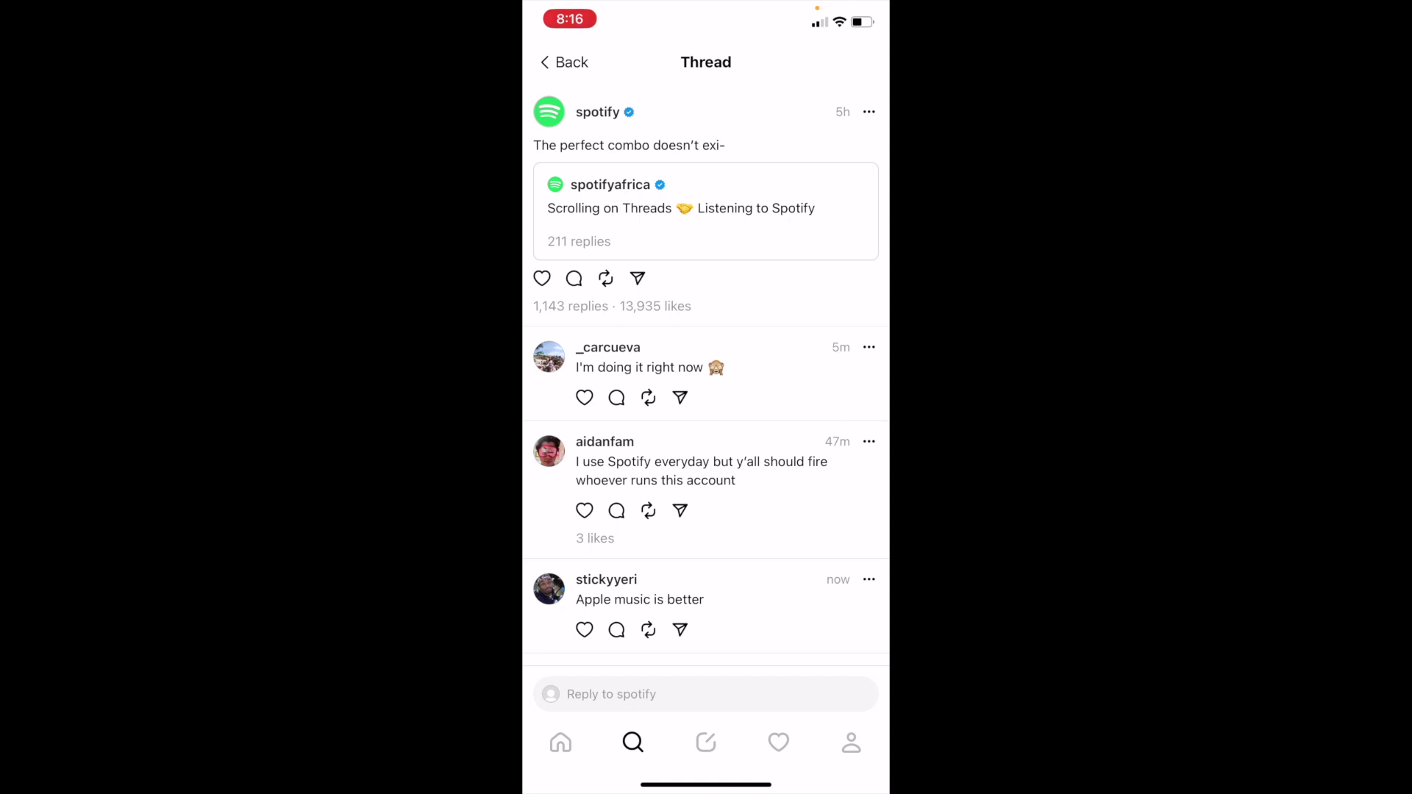
# Step: Repost Spotify's post and refresh the Cool Purple Media profile to show it
pyautogui.click(605, 278)
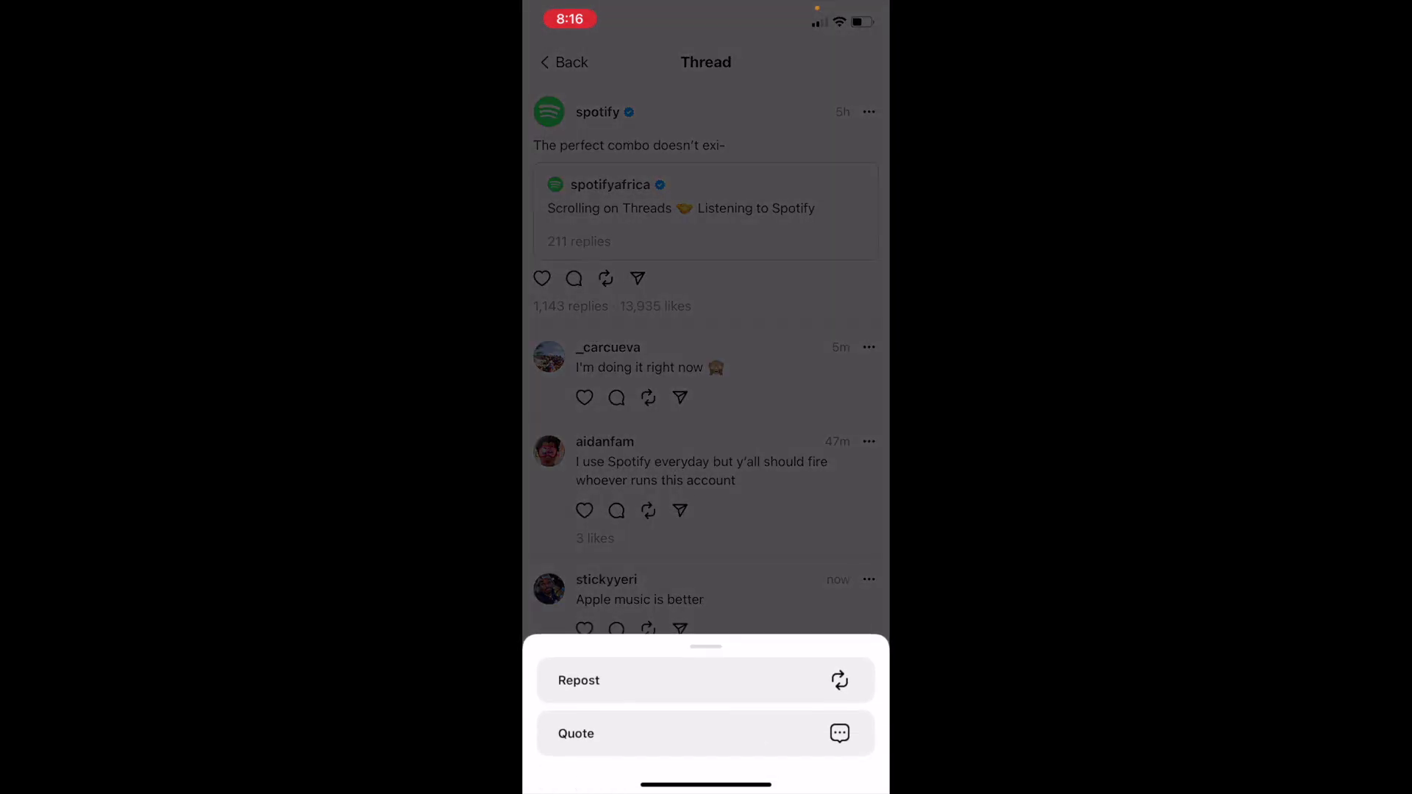
pyautogui.click(705, 679)
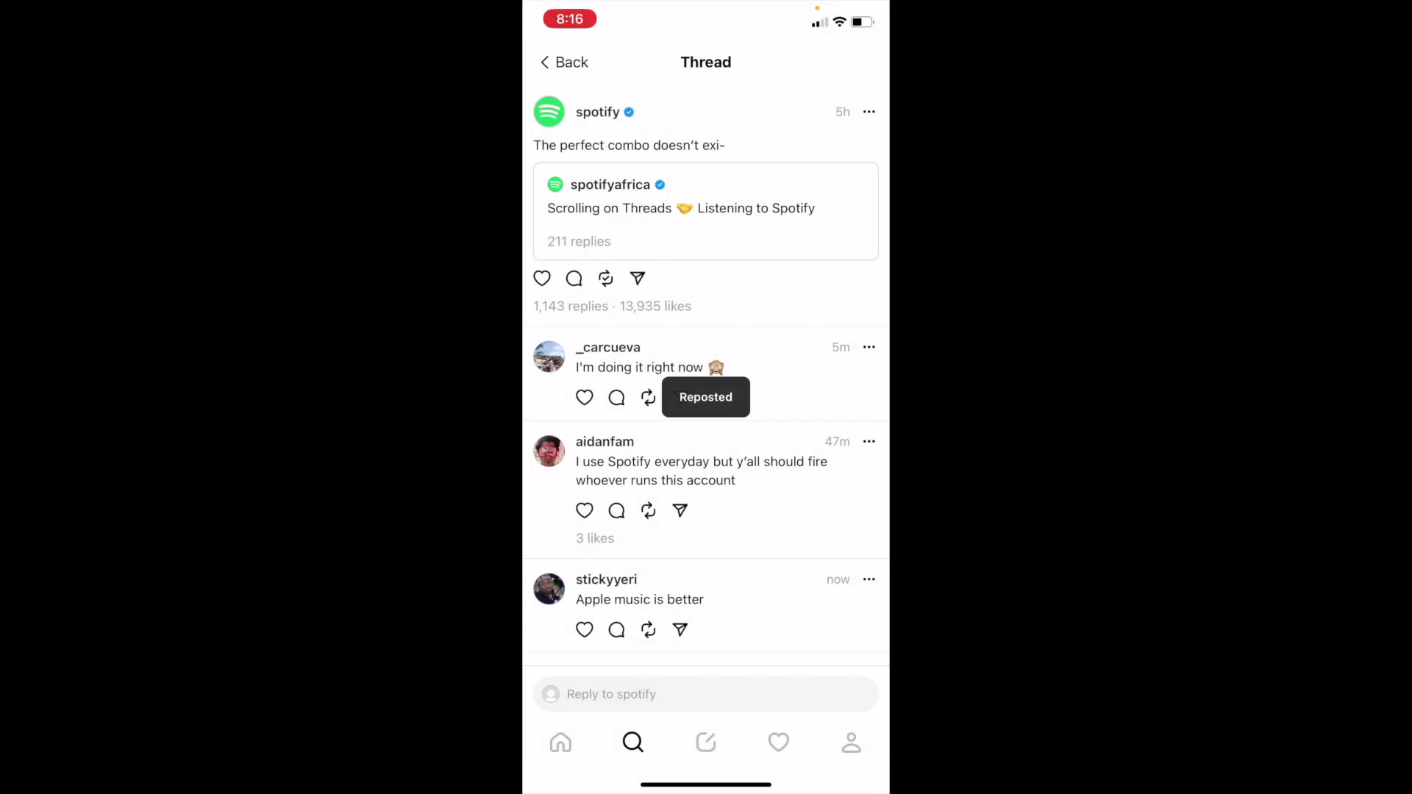
pyautogui.click(850, 742)
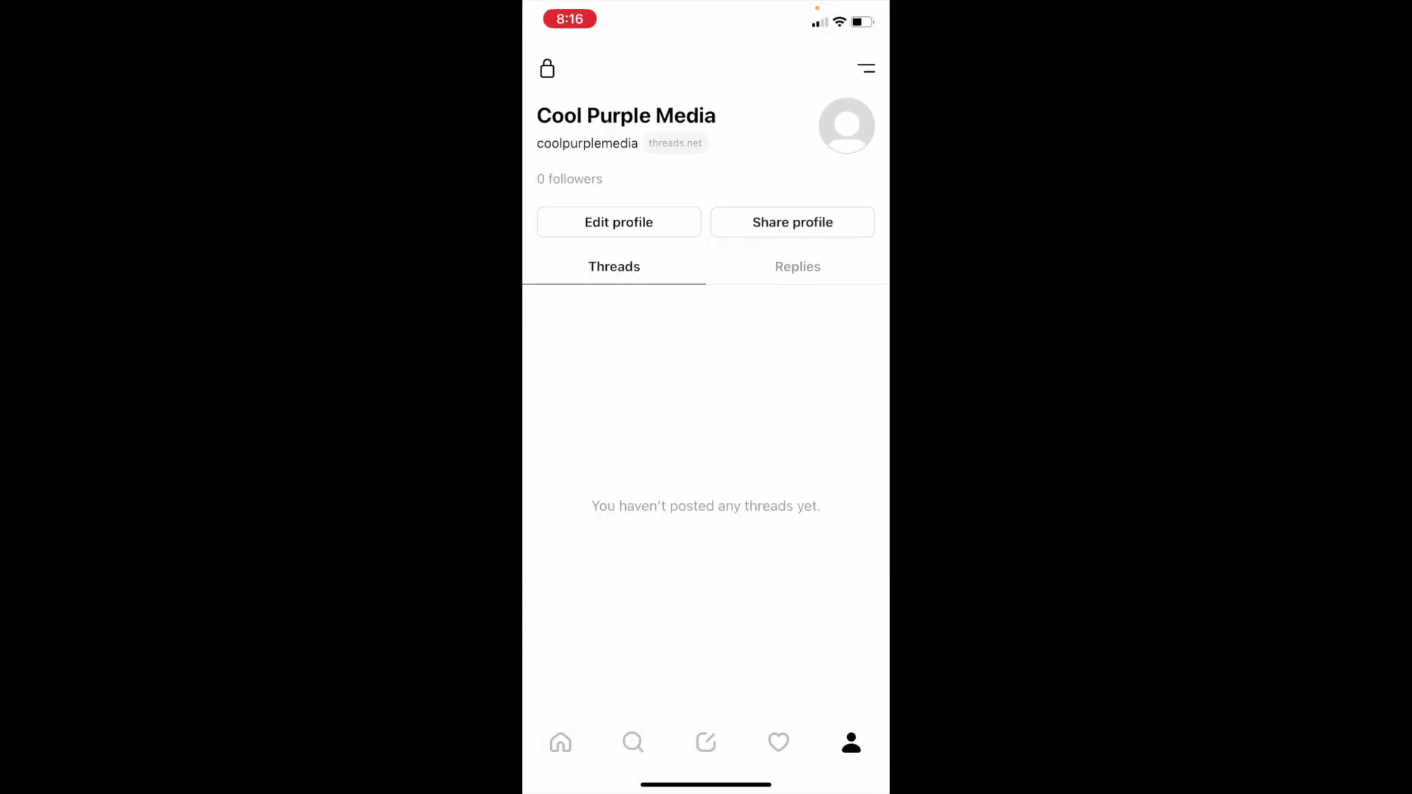
pyautogui.moveTo(706, 386); pyautogui.dragTo(705, 552)
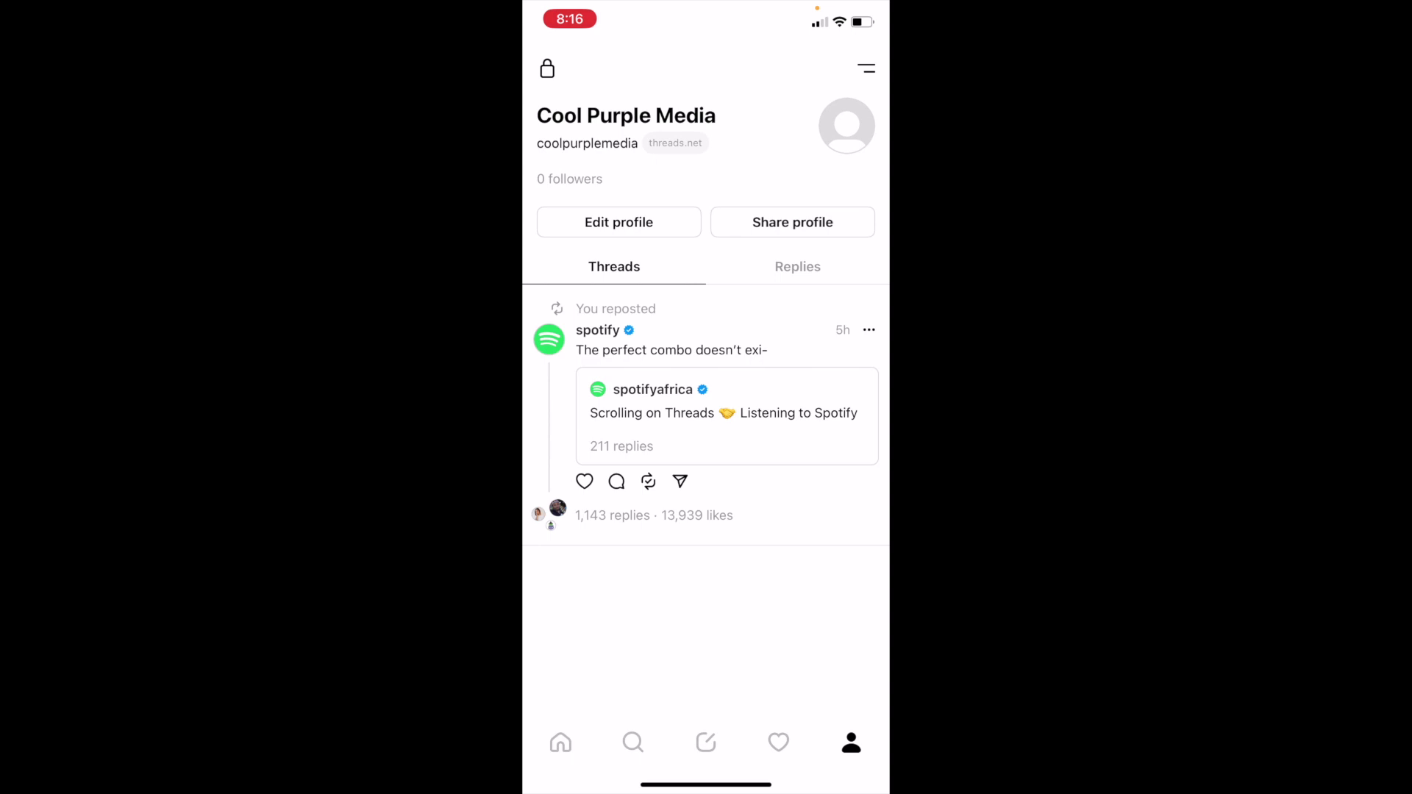
# Step: Remove the Spotify repost from the Cool Purple Media profile
pyautogui.click(718, 349)
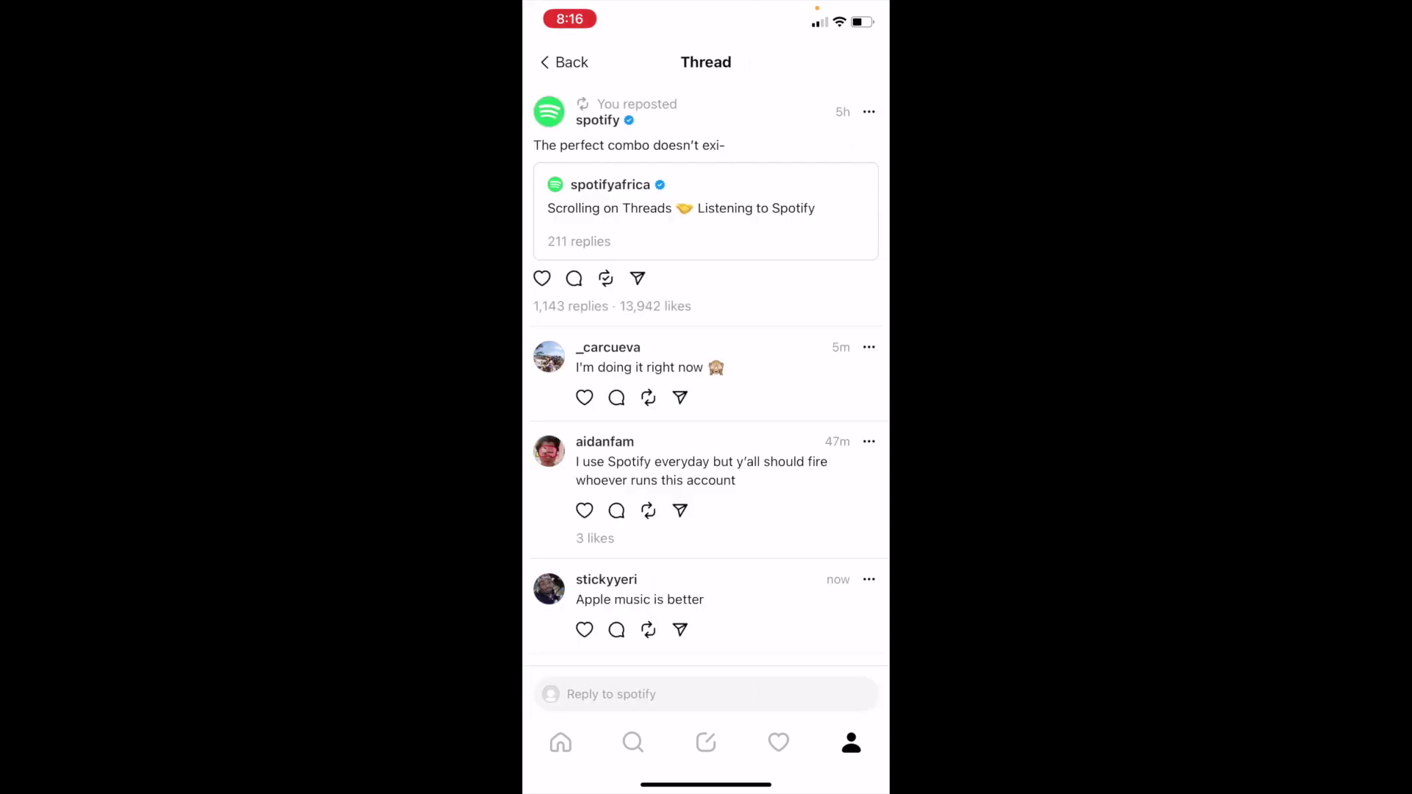
pyautogui.click(604, 278)
pyautogui.click(582, 732)
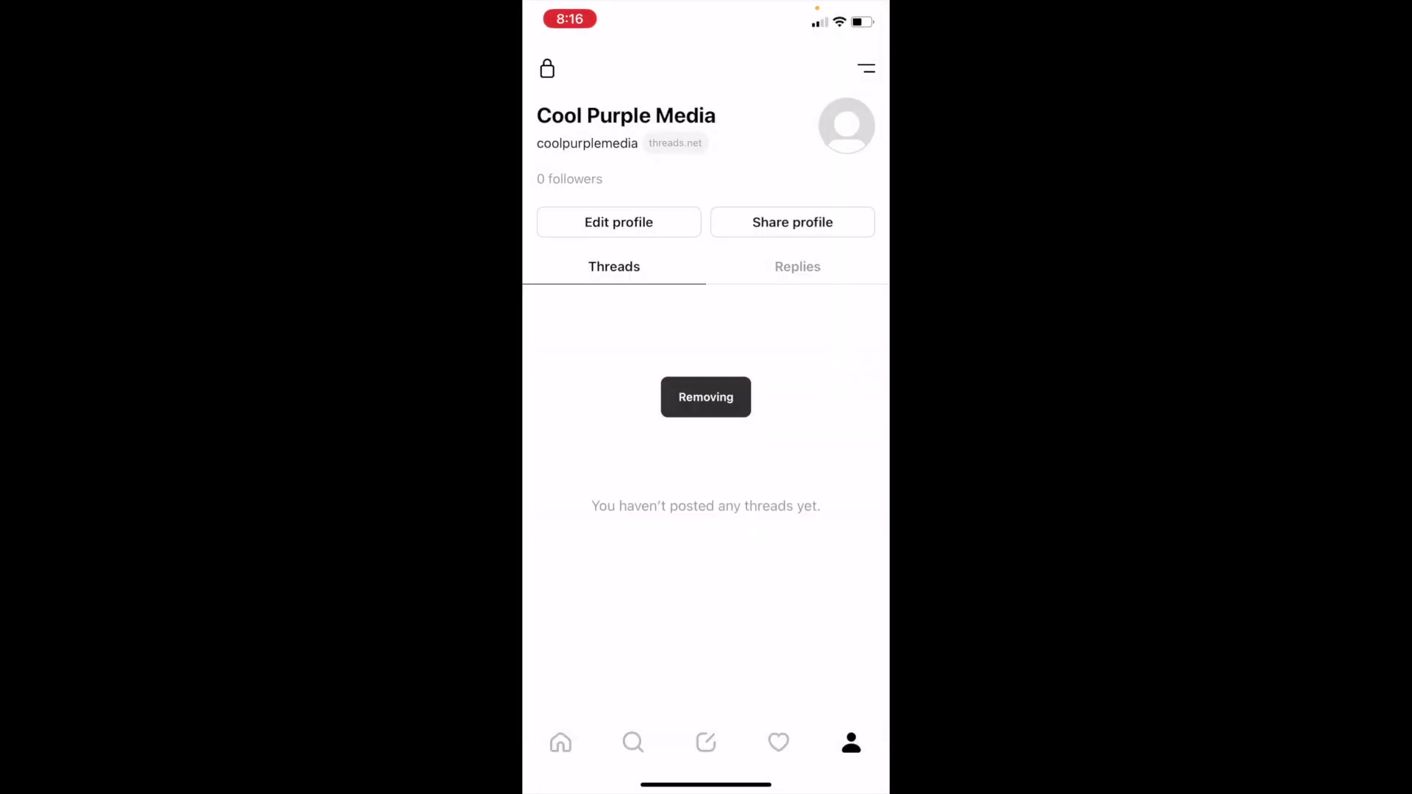